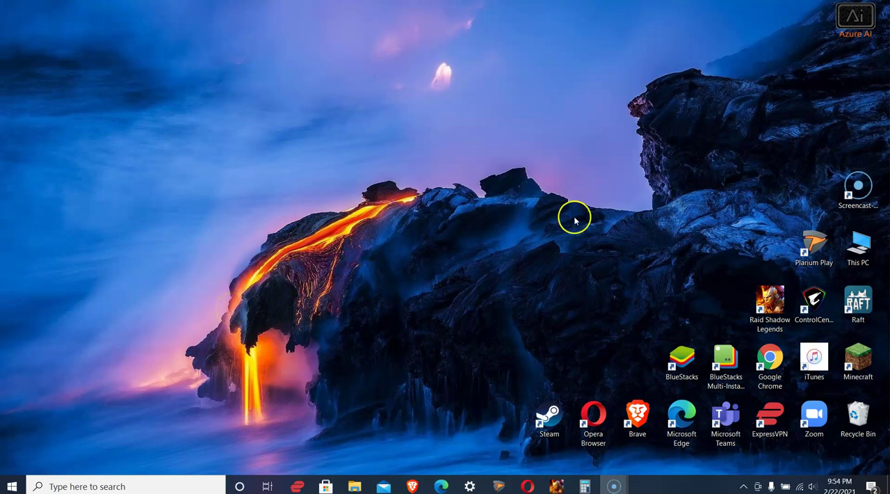
Step: Bring up Opera's Lightshot thank-you page and highlight the word PrntScr
click(526, 486)
click(594, 6)
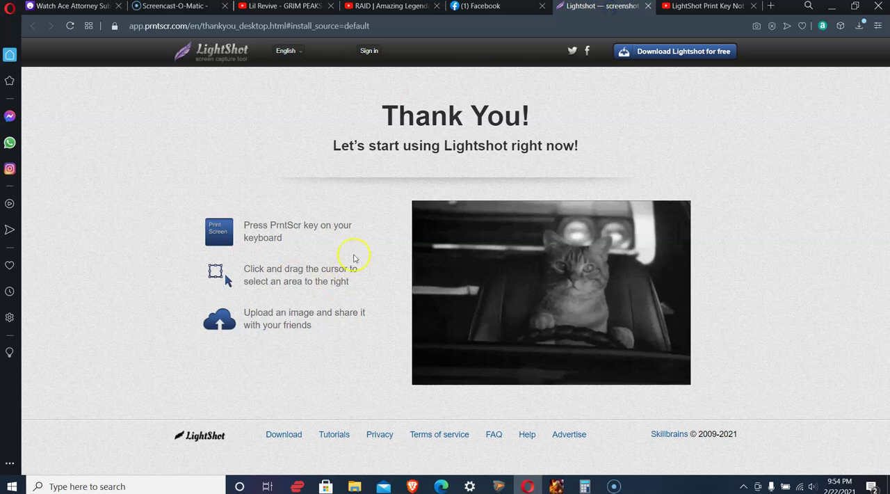
drag(270, 225, 304, 228)
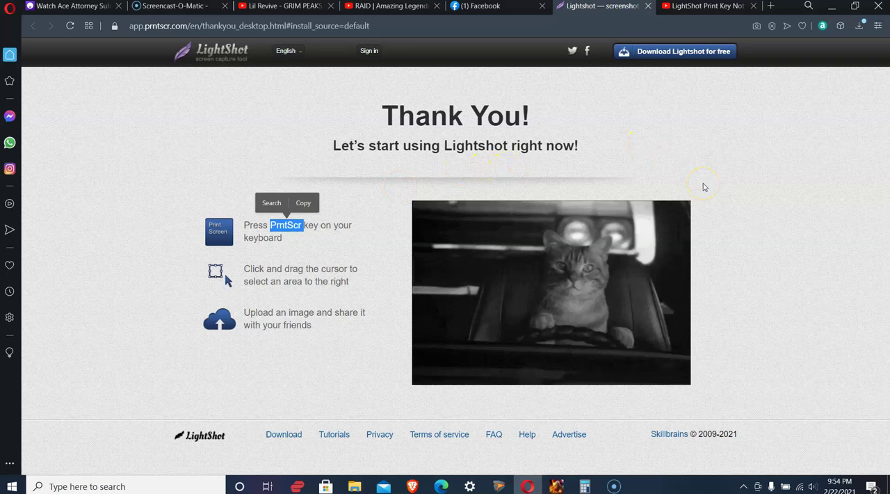
Step: Minimize the browser and open the Lightshot tray icon's context menu
click(832, 5)
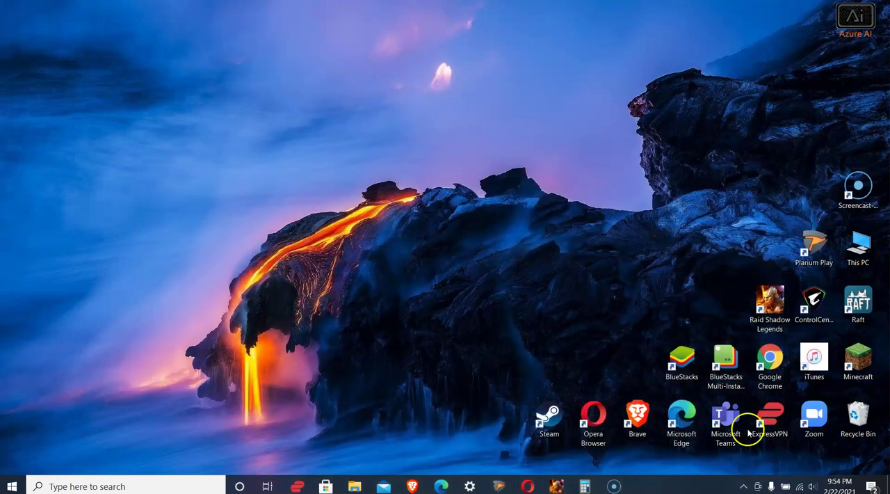
click(743, 487)
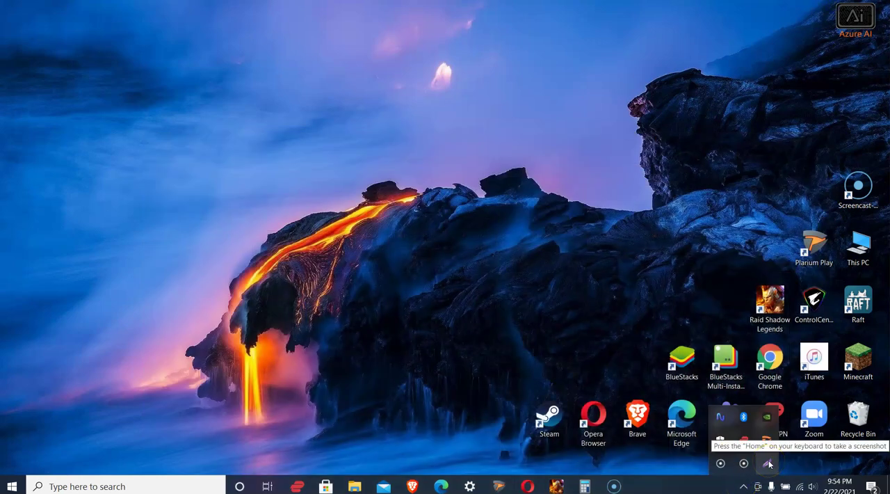
right_click(769, 464)
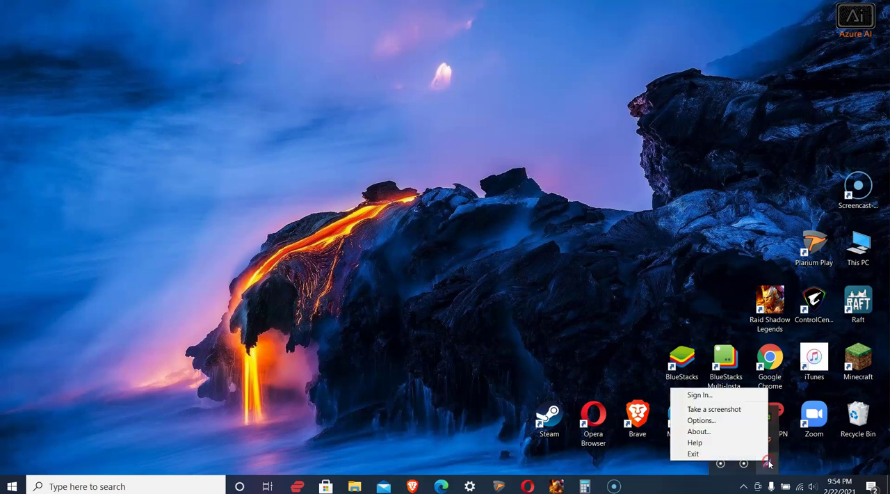
Step: In Lightshot Options, assign Home as the General hotkey and confirm with OK
click(706, 421)
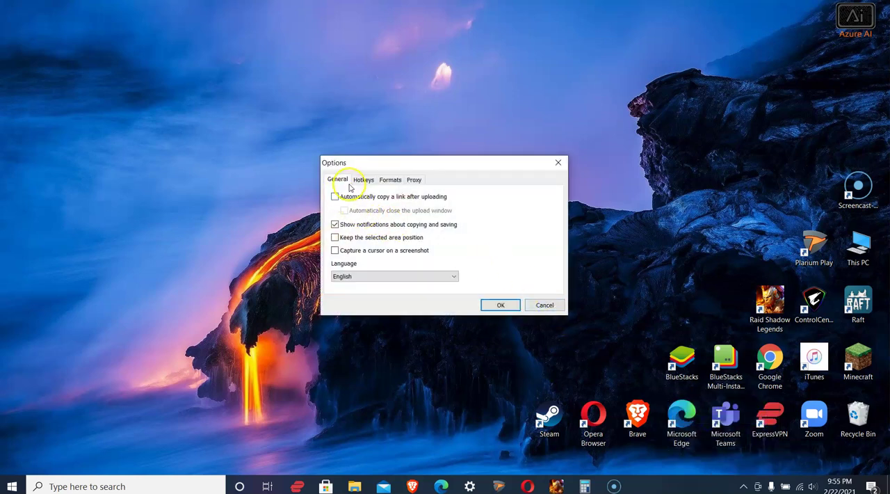
click(363, 183)
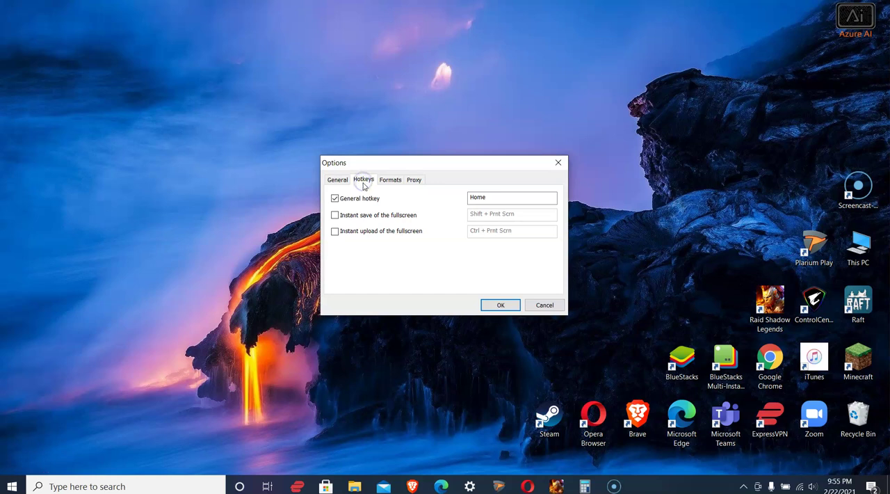
click(335, 200)
click(487, 198)
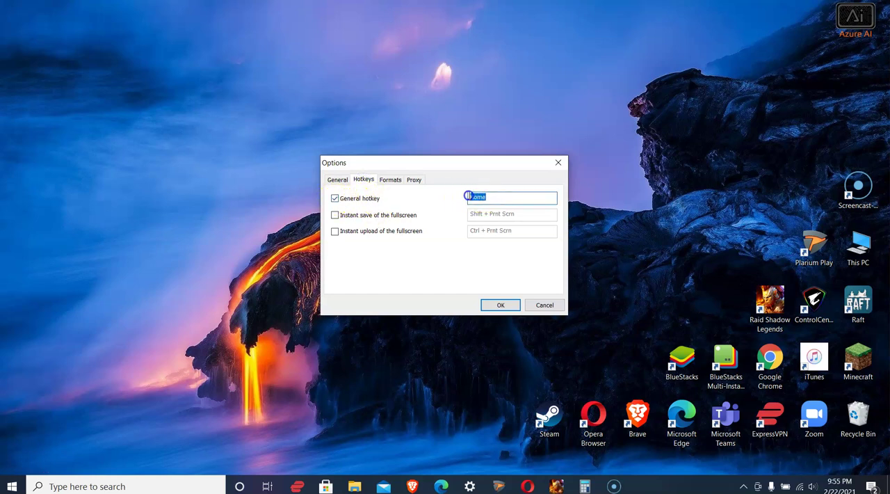
double_click(478, 198)
drag(505, 200, 482, 197)
click(500, 305)
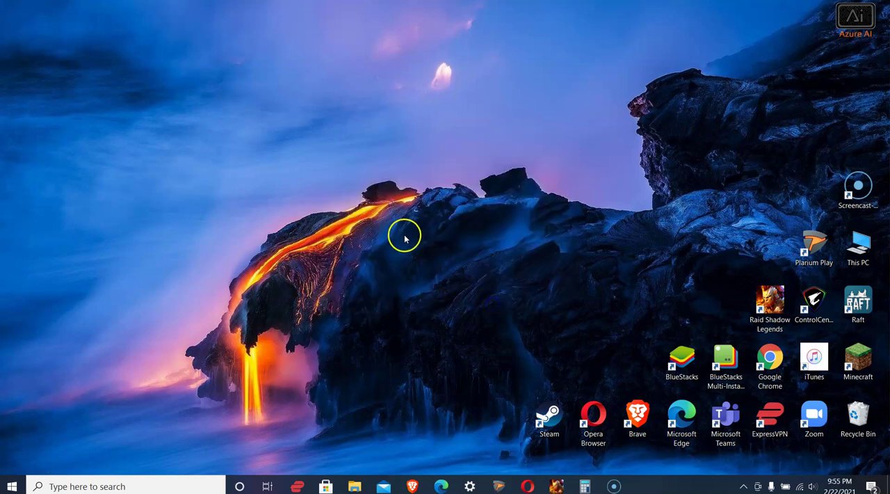